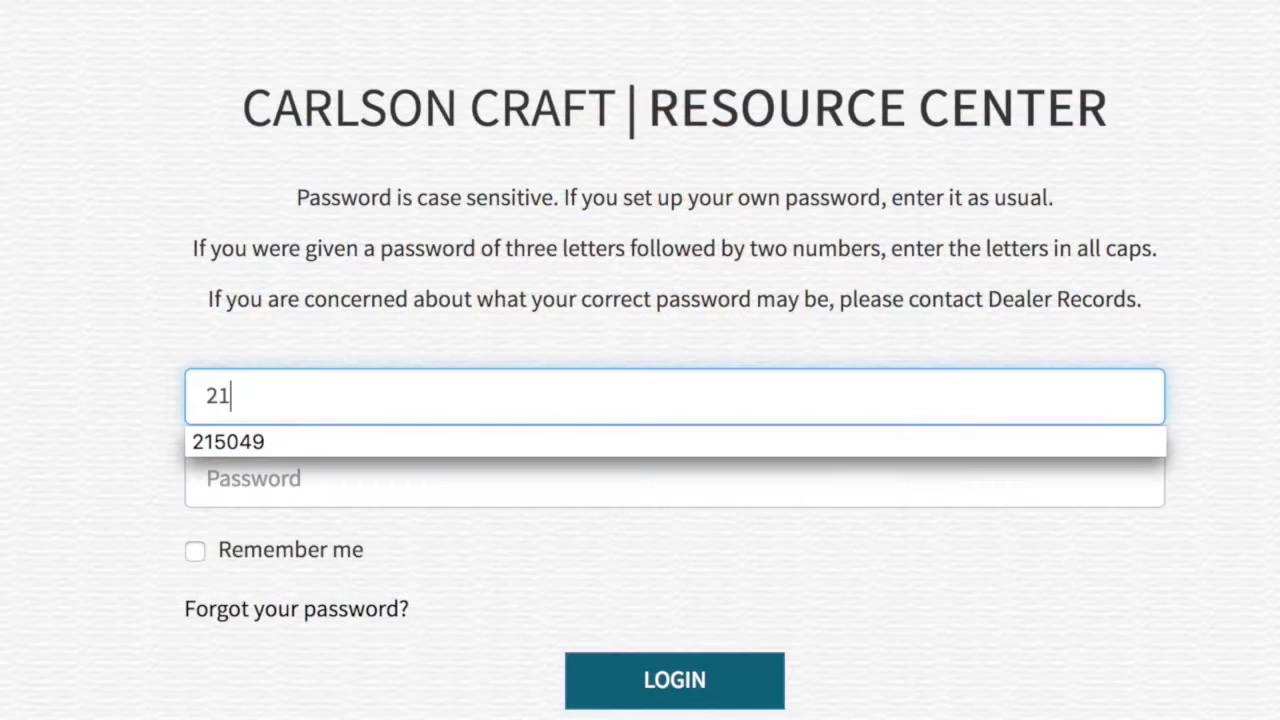
Step: Log in to the Carlson Craft Resource Center with the account number and the account password
type("9")
key("Tab")
type("•••••")
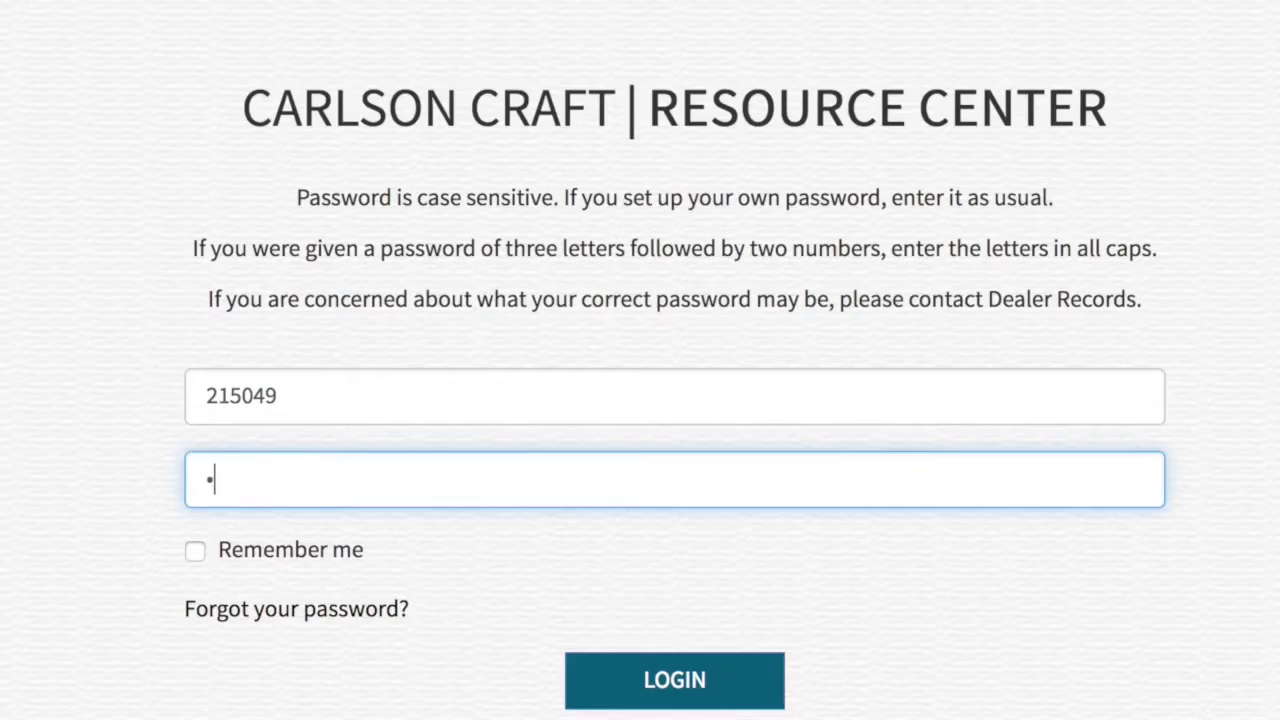
left_click(633, 681)
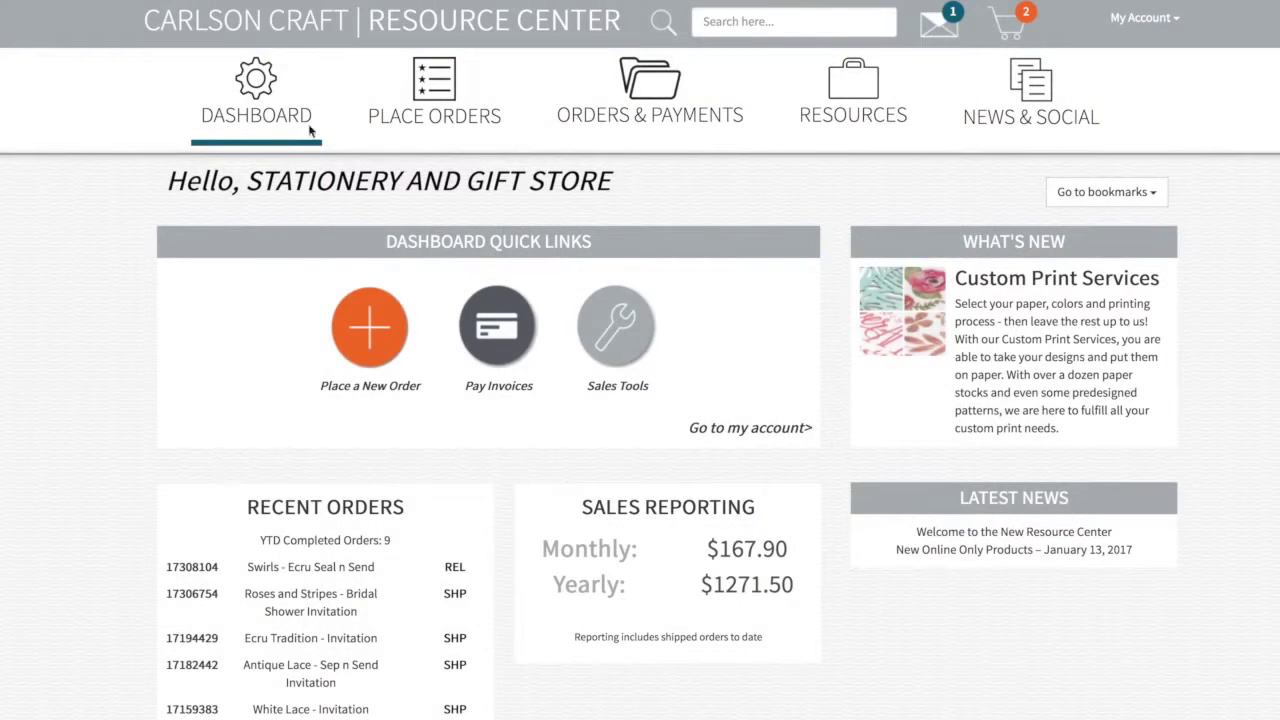
Step: Visit the Place Orders area and look at the account options, including Account Information
left_click(436, 107)
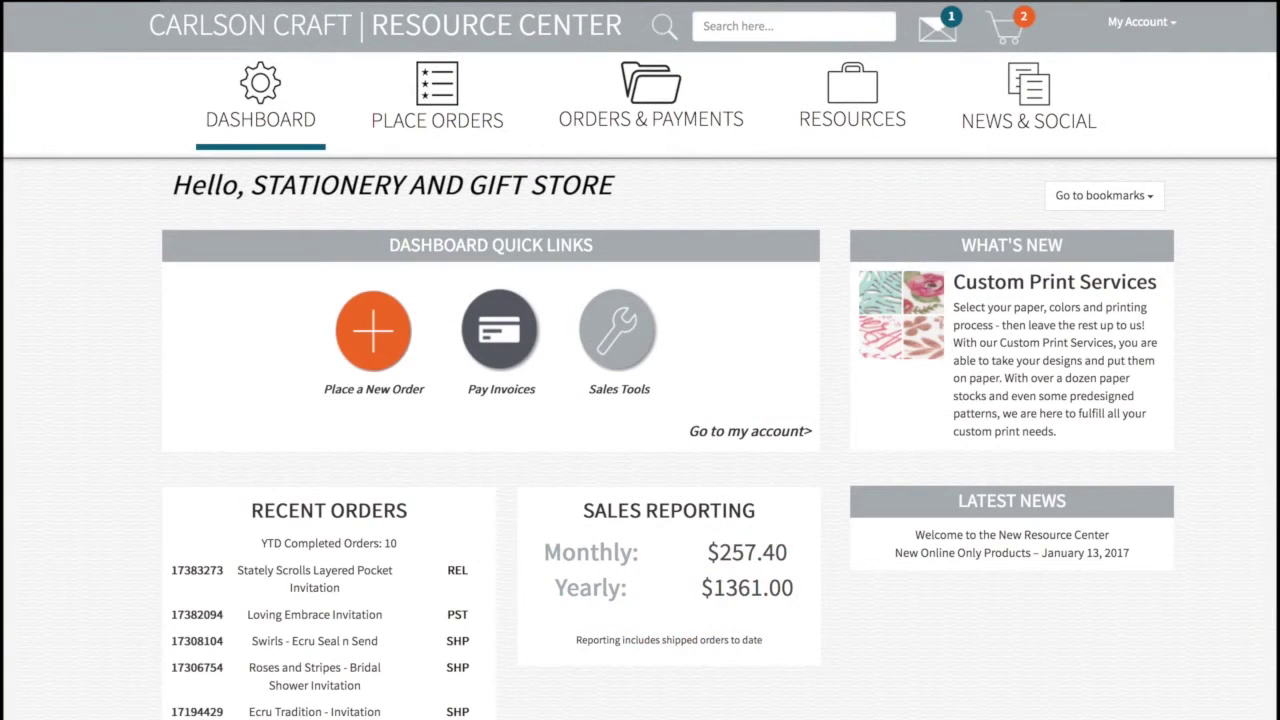
left_click(1136, 25)
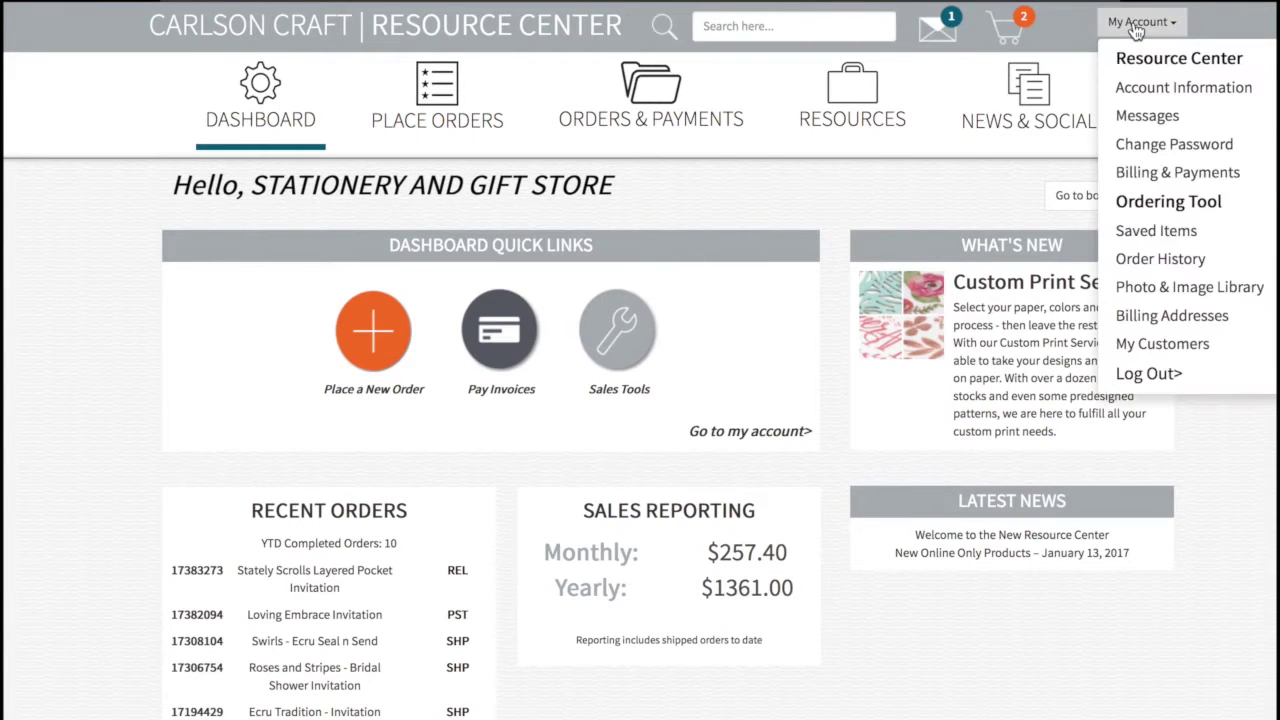
left_click(1134, 88)
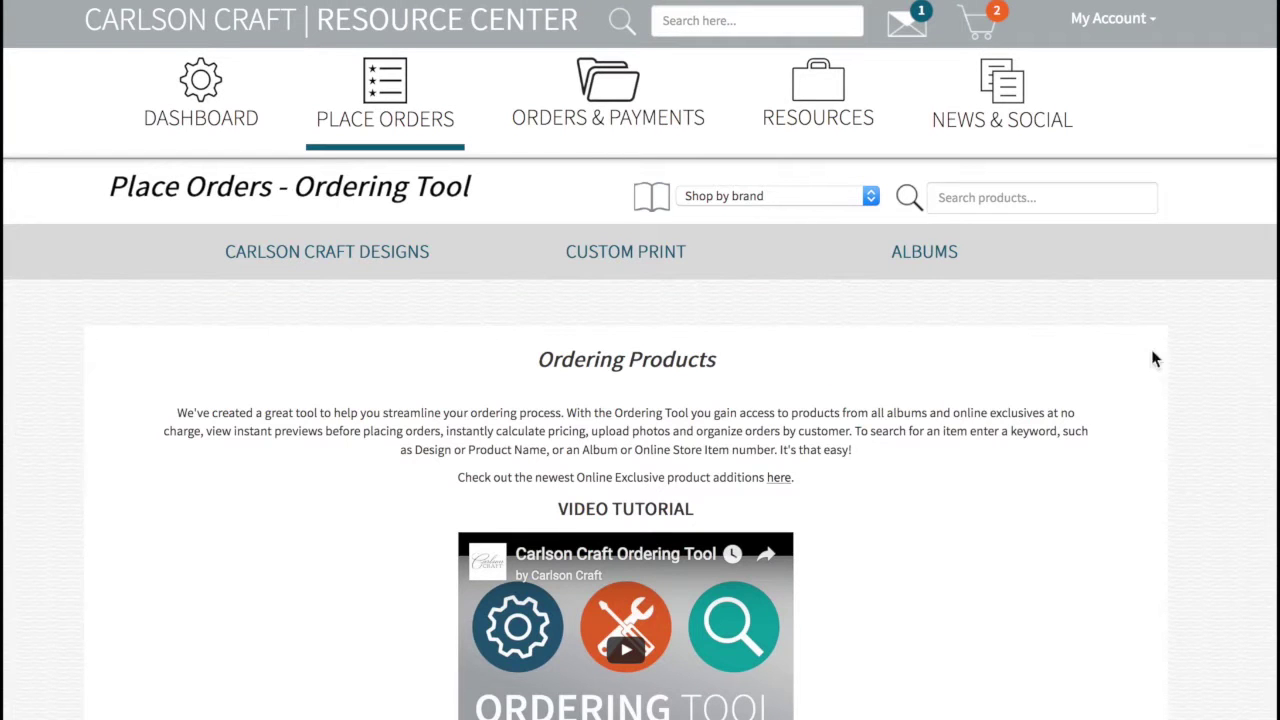
Step: Open the Custom Print products and review the details of the 5 1/2" x 5 1/2" Flat Card - Digital and Thermography
left_click(617, 252)
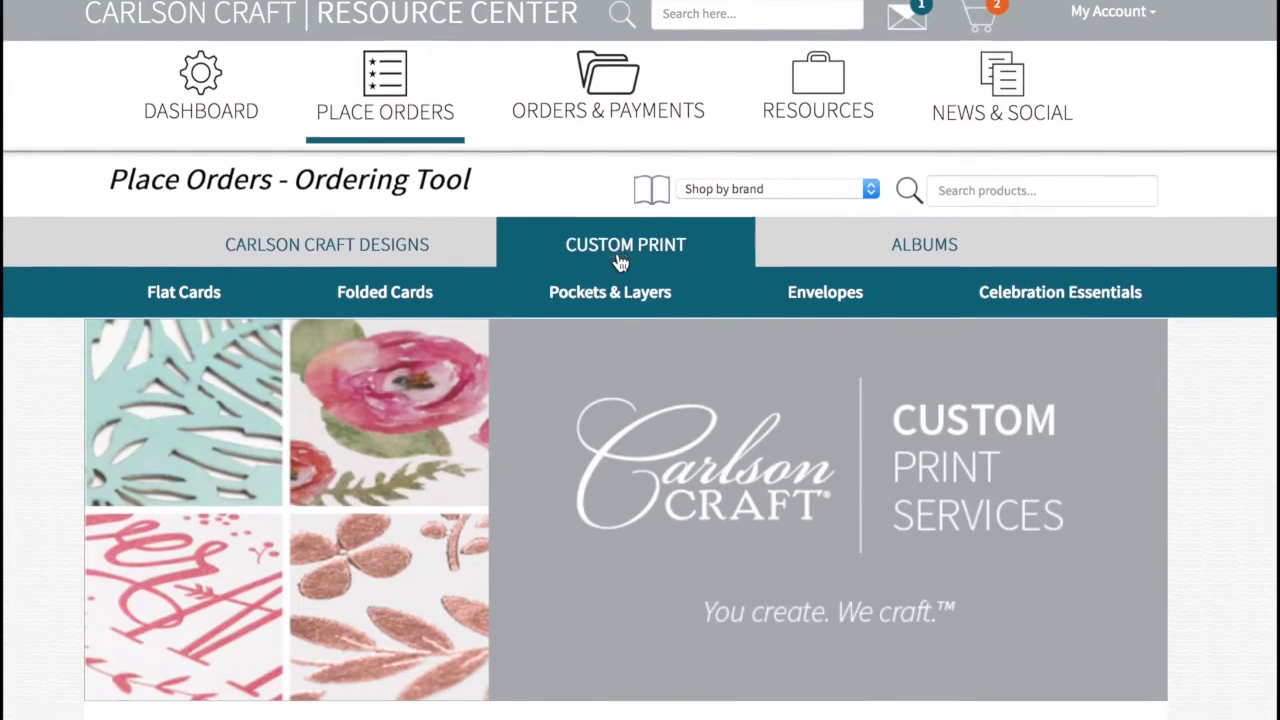
scroll(620, 262, "down", 4)
scroll(620, 262, "down", 2)
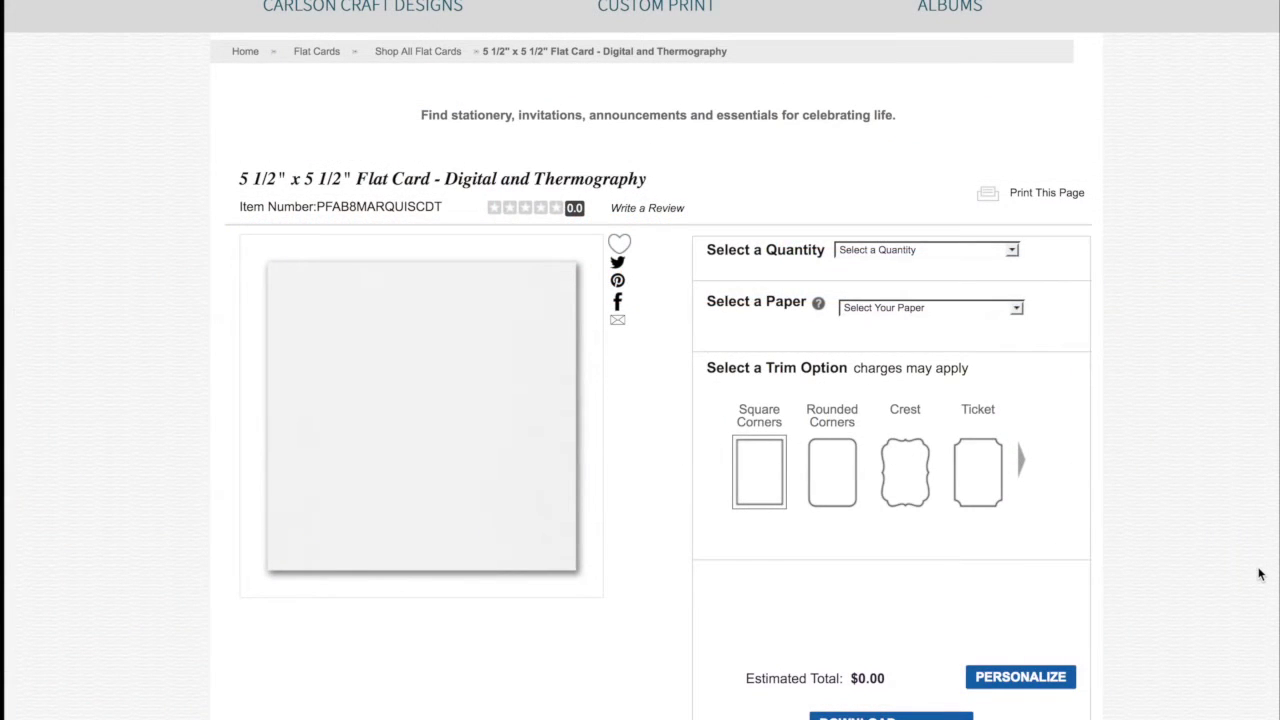
scroll(1260, 575, "down", 5)
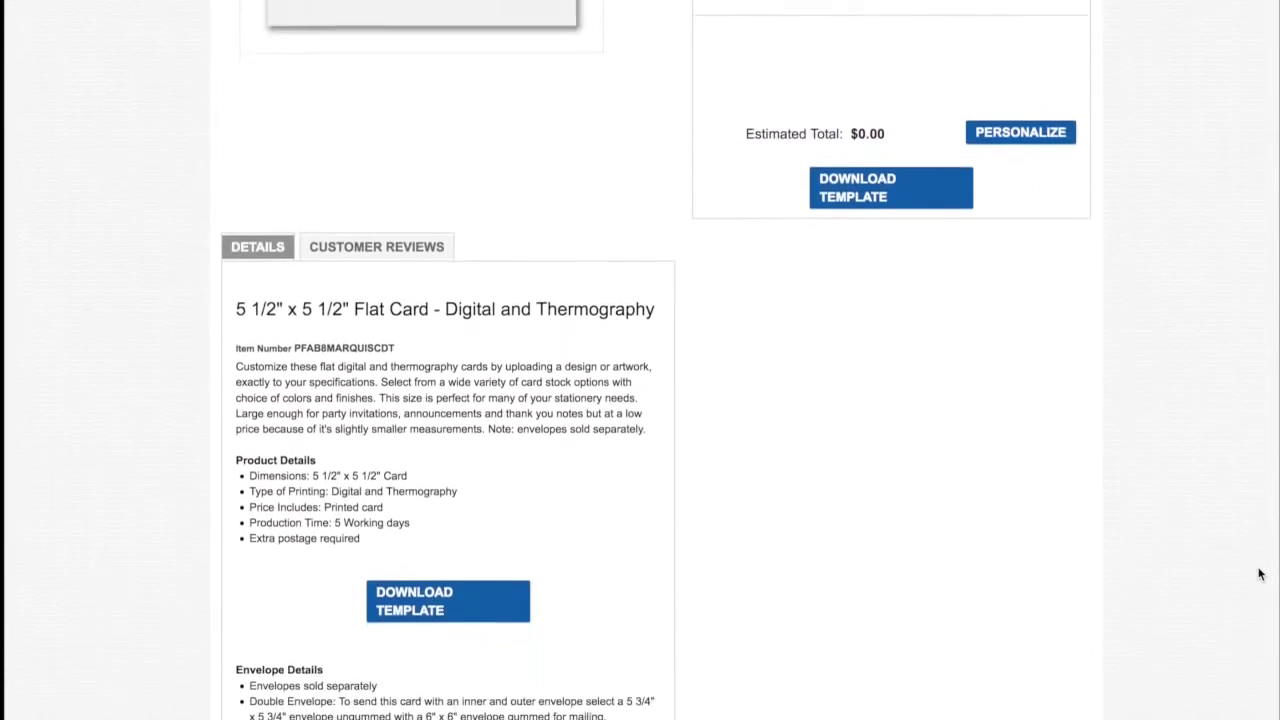
scroll(1260, 575, "down", 1)
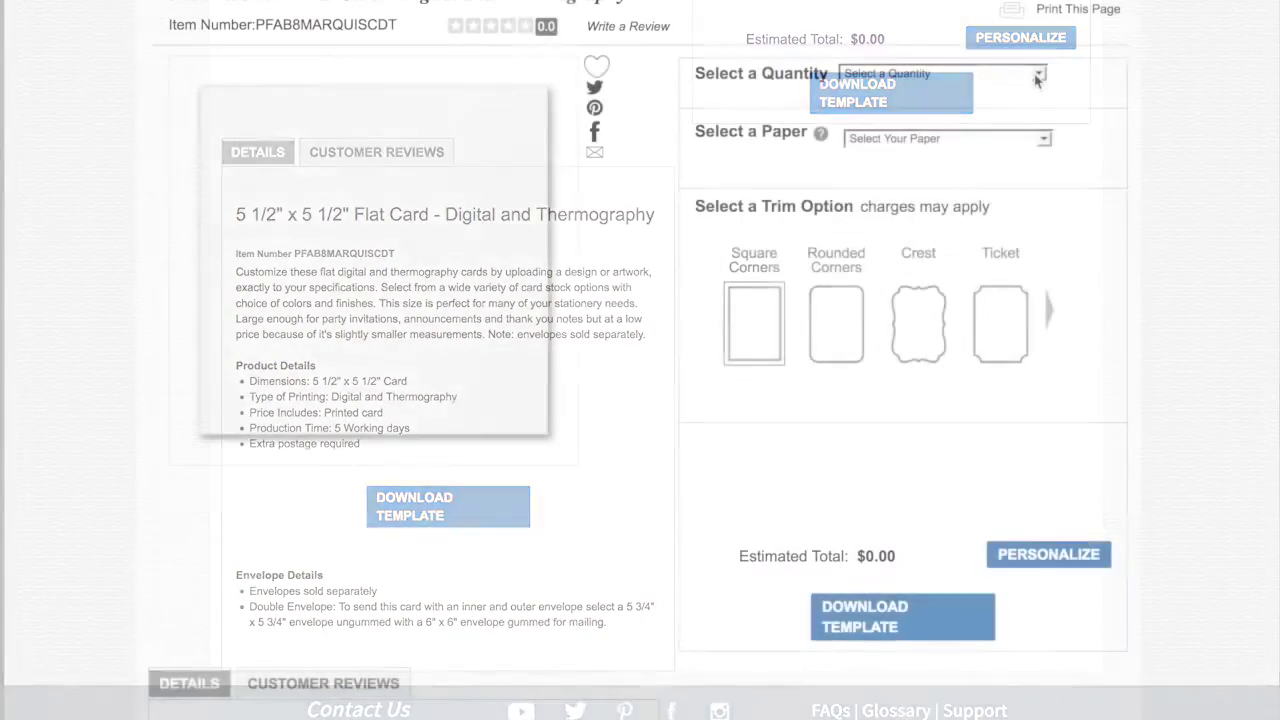
Step: Choose a quantity of 40 and Ecru Smooth, 115 lb. paper for the flat card, and start personalizing it
left_click(1040, 74)
left_click(1024, 154)
left_click(1043, 146)
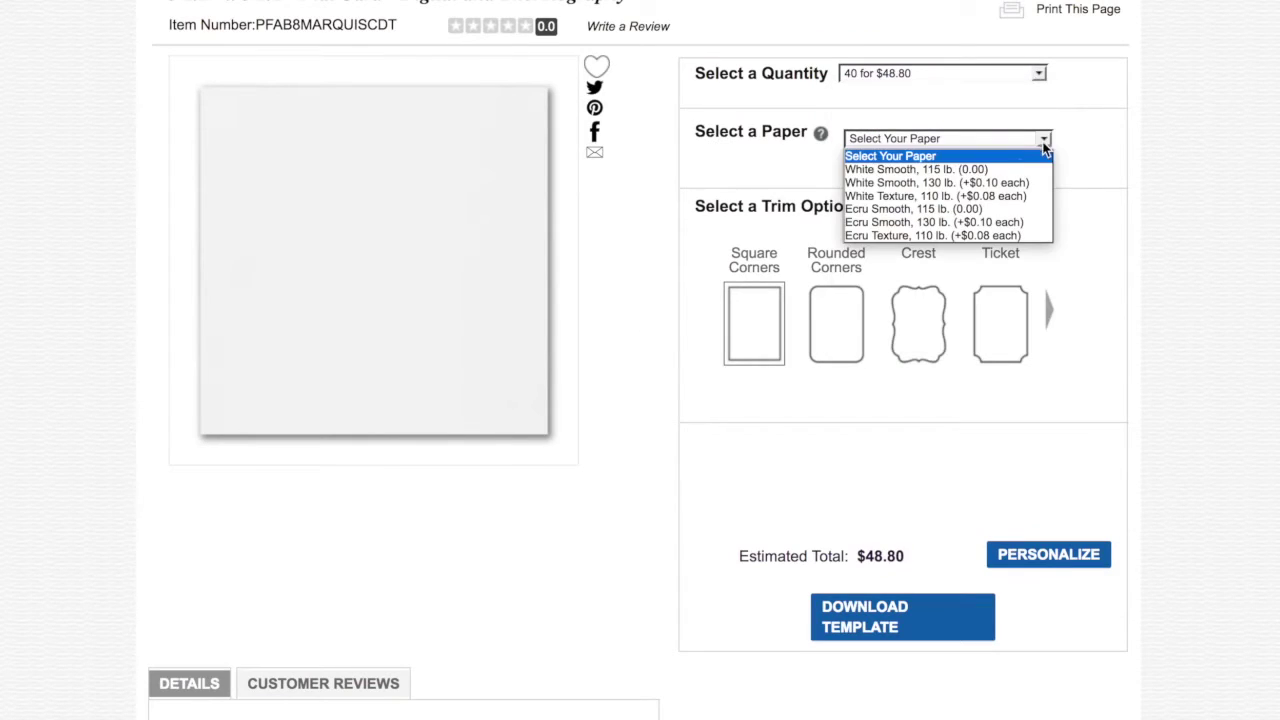
left_click(985, 209)
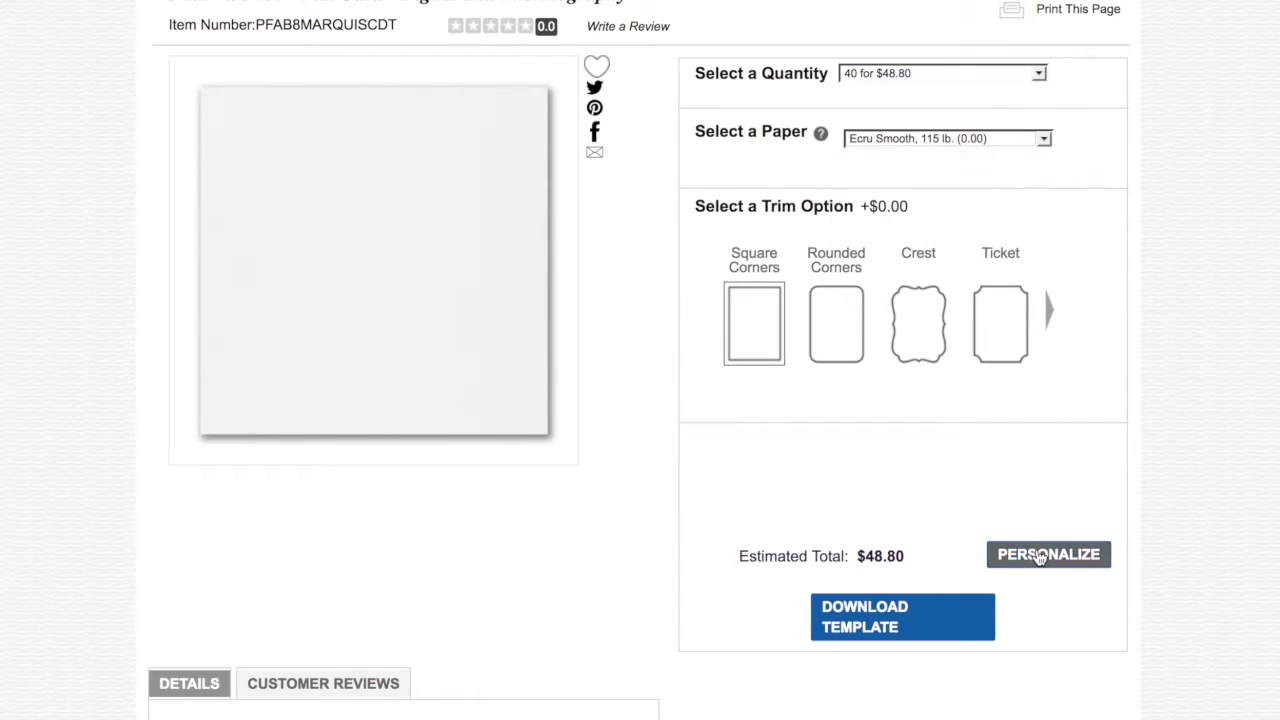
left_click(1040, 557)
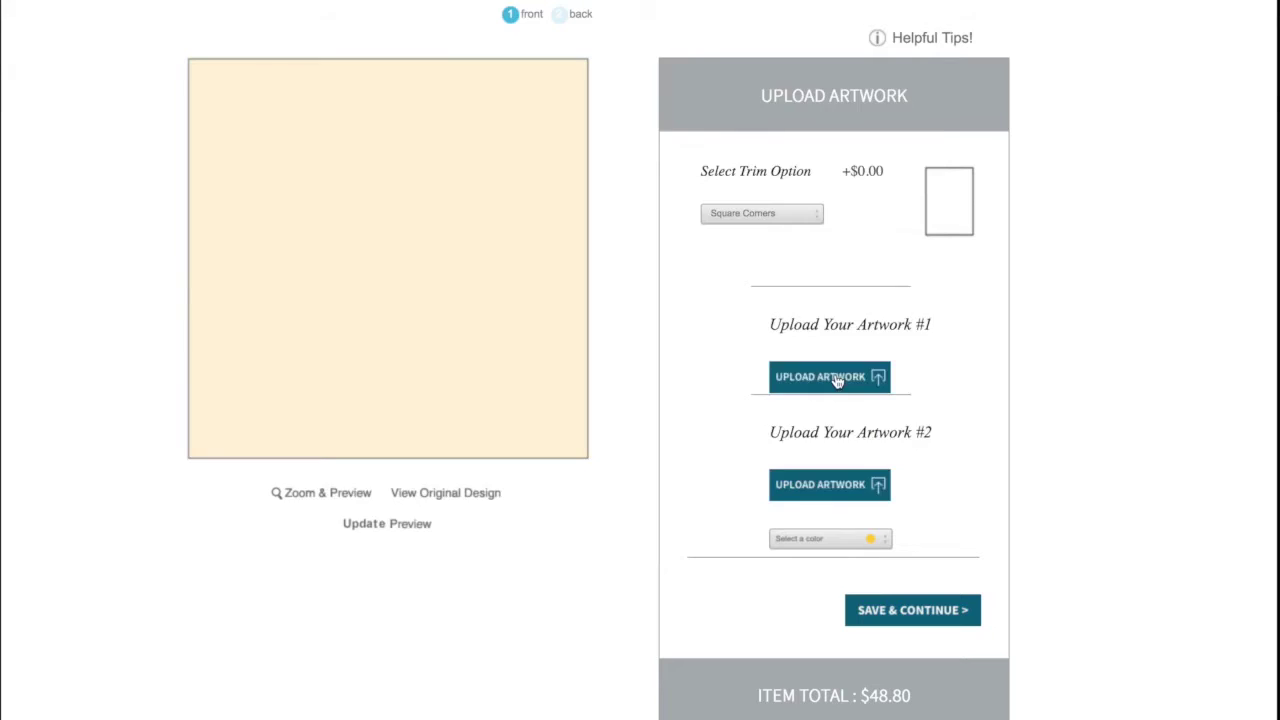
Step: Upload "5 1/2 Digital Thermo_Front.pdf" as front artwork #1 and "5 1/2 Digital_Thermo.pdf" as artwork #2, and save the card front
left_click(834, 377)
left_click(576, 165)
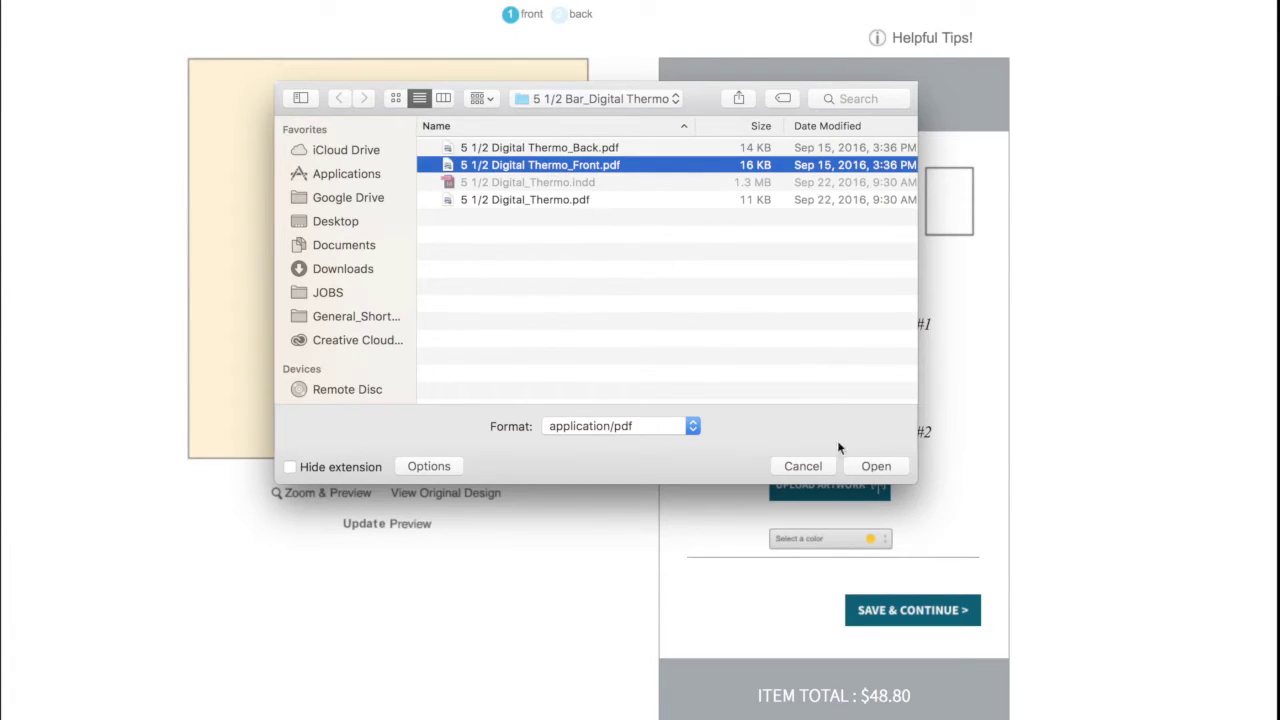
left_click(872, 466)
left_click(855, 490)
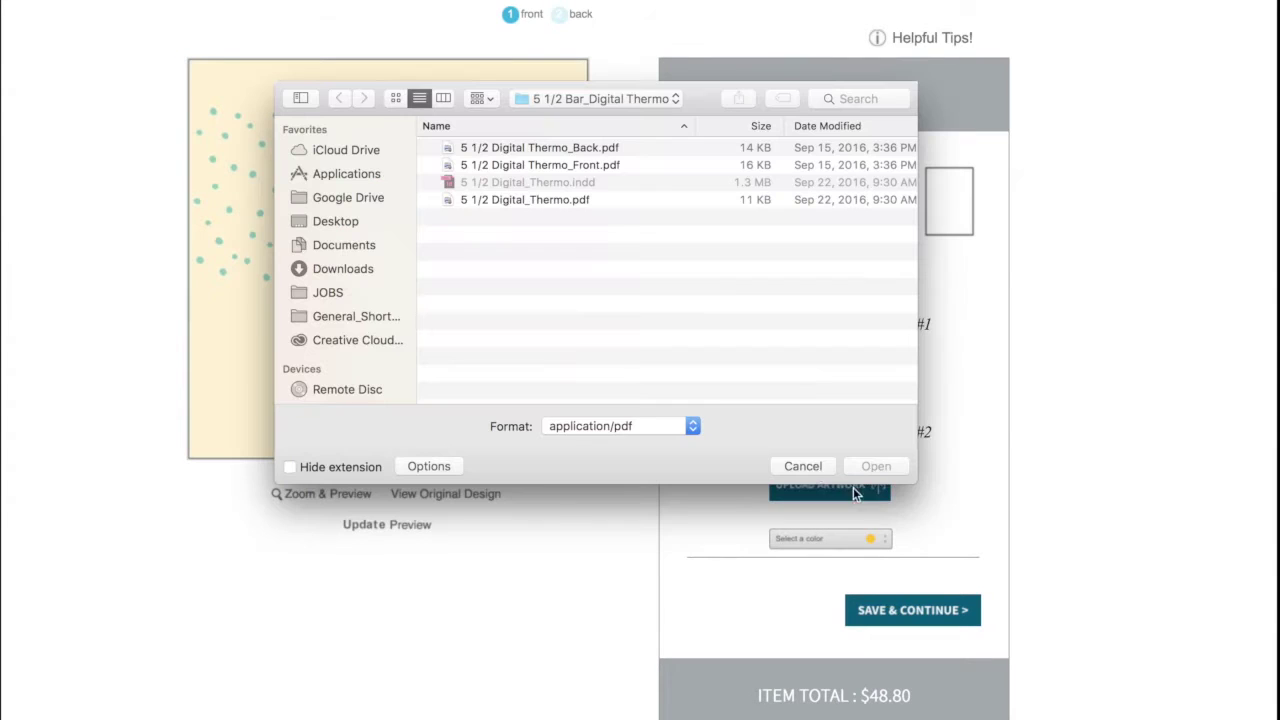
left_click(520, 199)
left_click(876, 468)
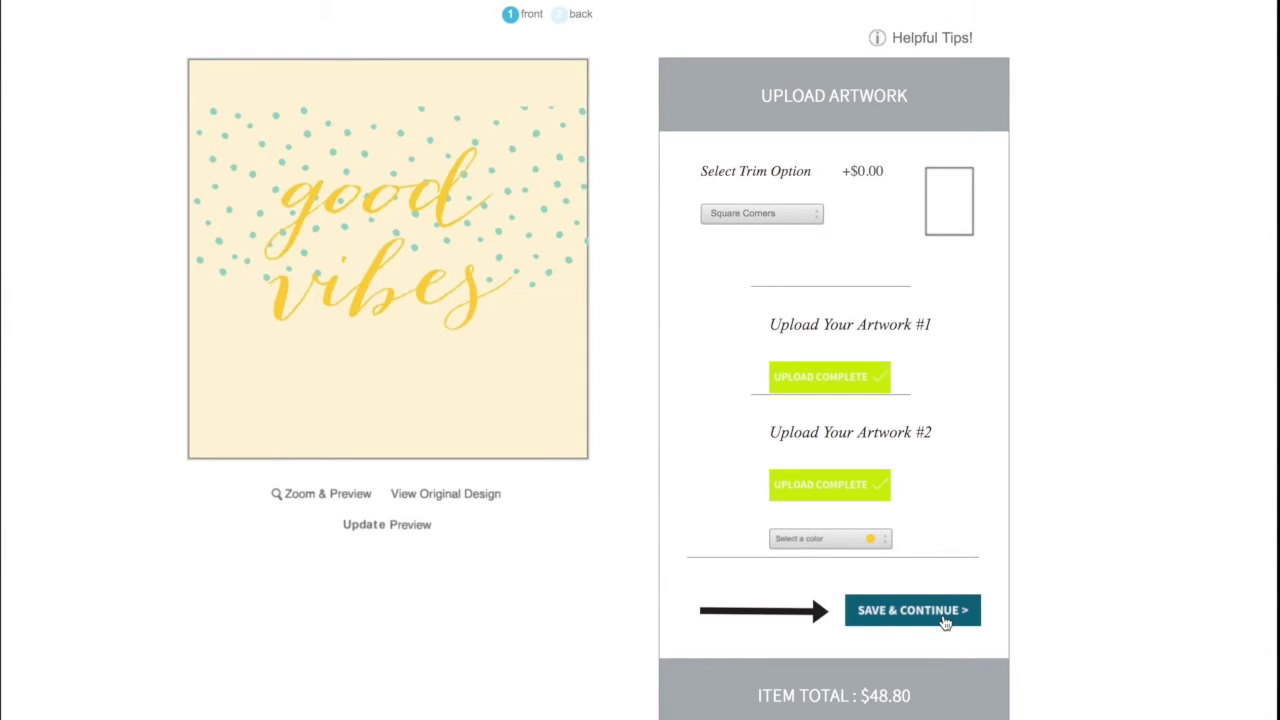
left_click(913, 610)
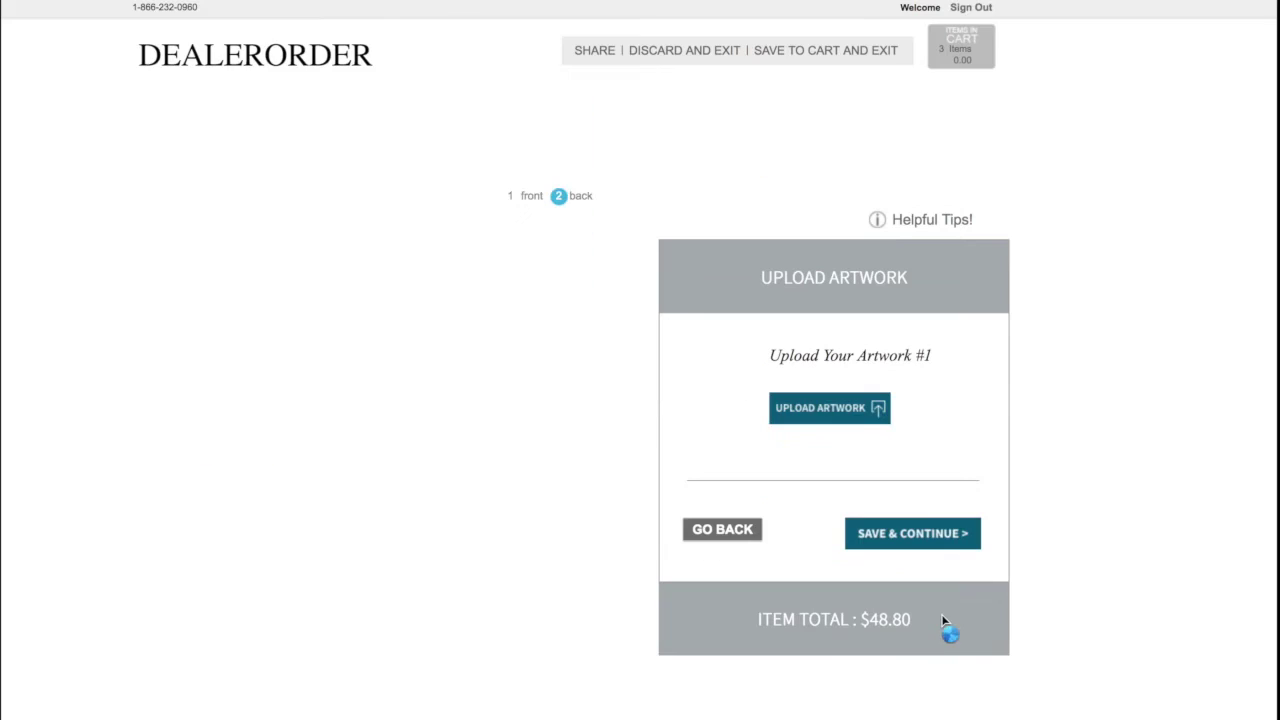
Step: Upload "5 1/2 Digital Thermo_Back.pdf" as artwork #1 for the card back and save it
left_click(841, 412)
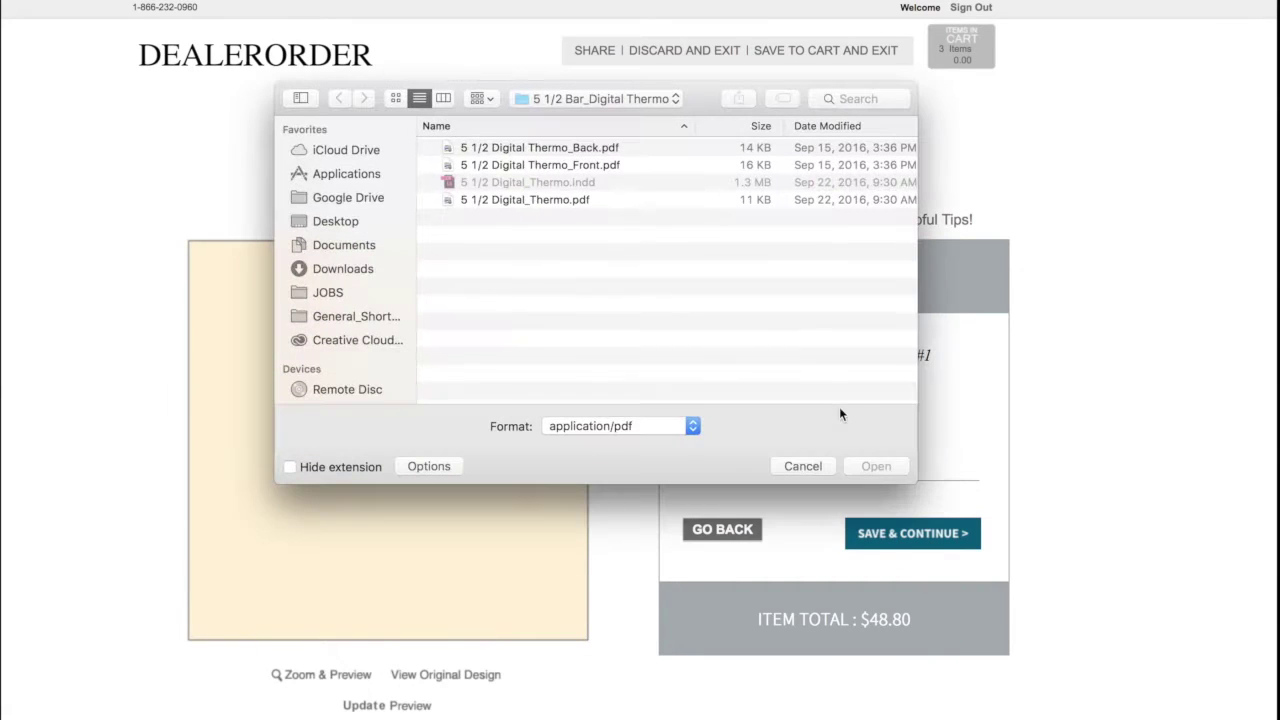
left_click(543, 147)
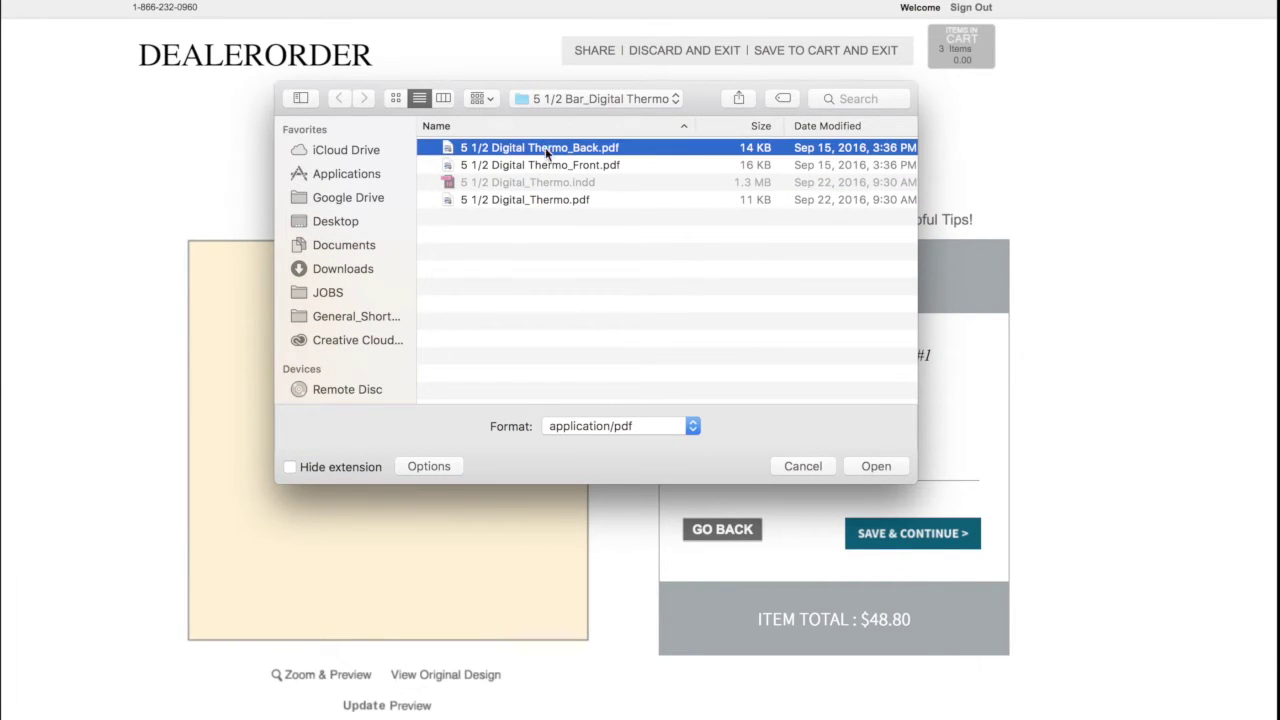
left_click(876, 467)
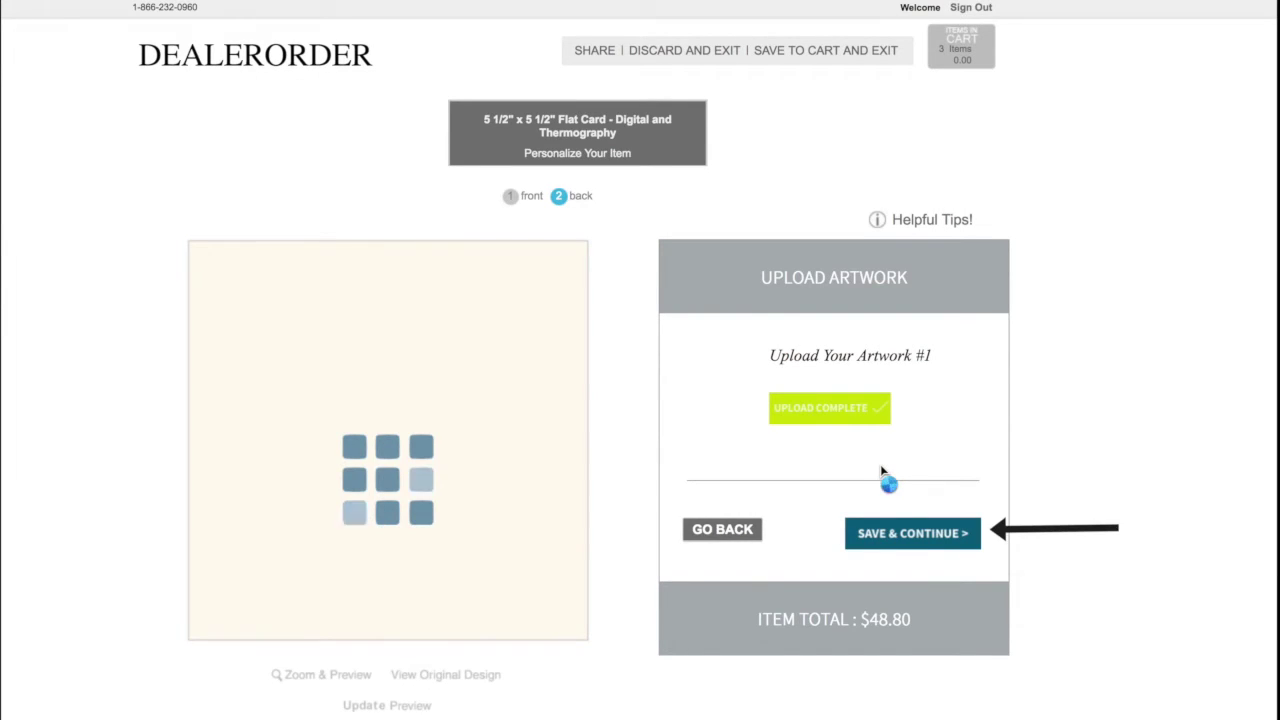
left_click(892, 536)
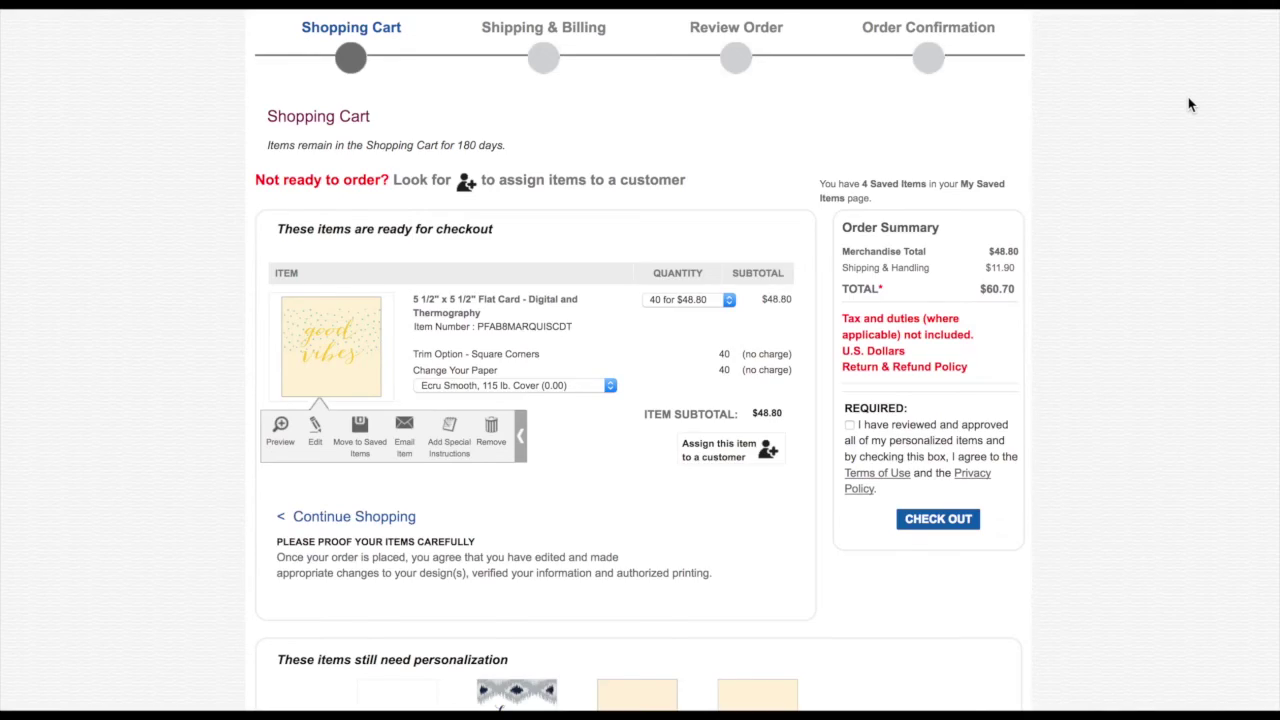
Step: Open My Customers among the Ordering Tool options of the account
scroll(1188, 100, "up", 3)
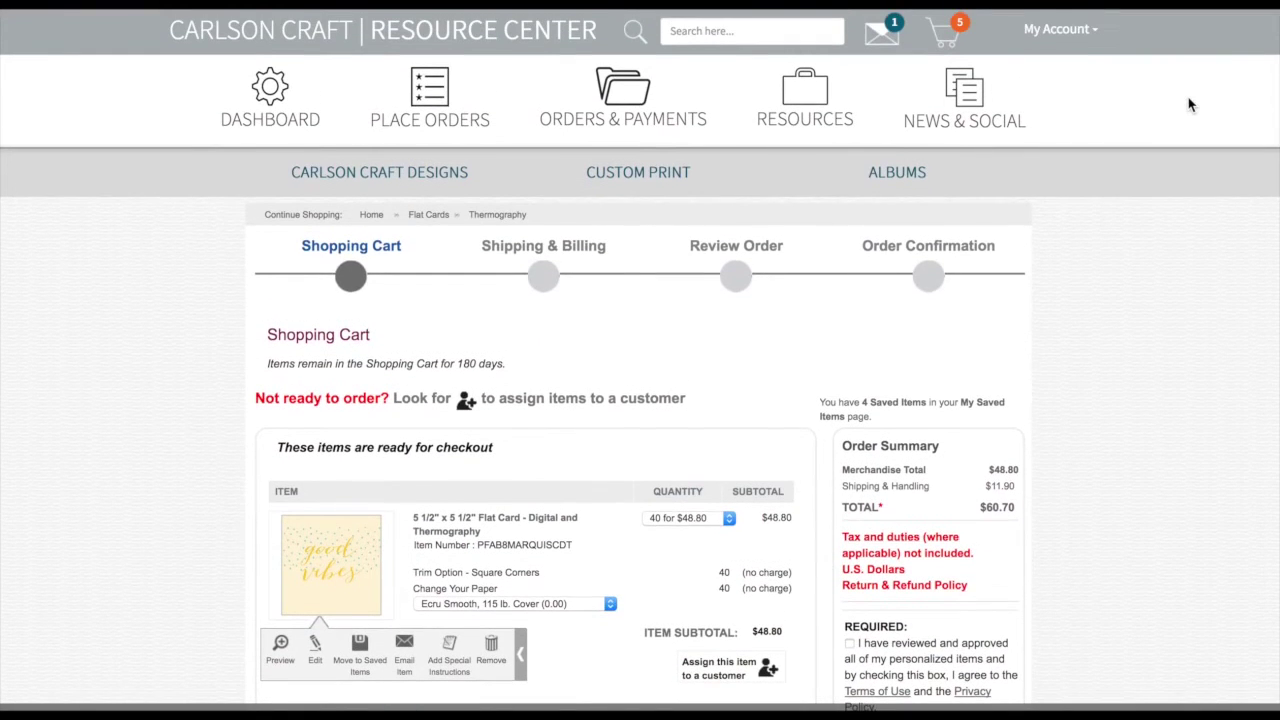
left_click(1064, 31)
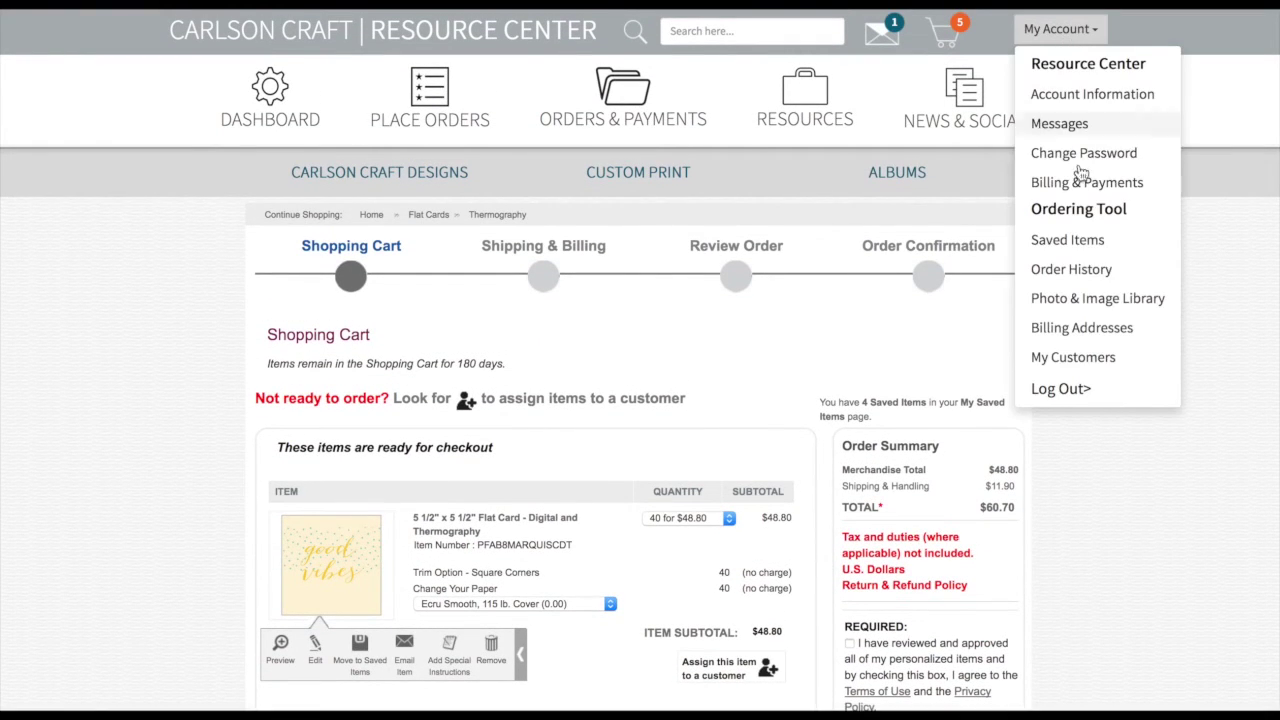
left_click(1070, 357)
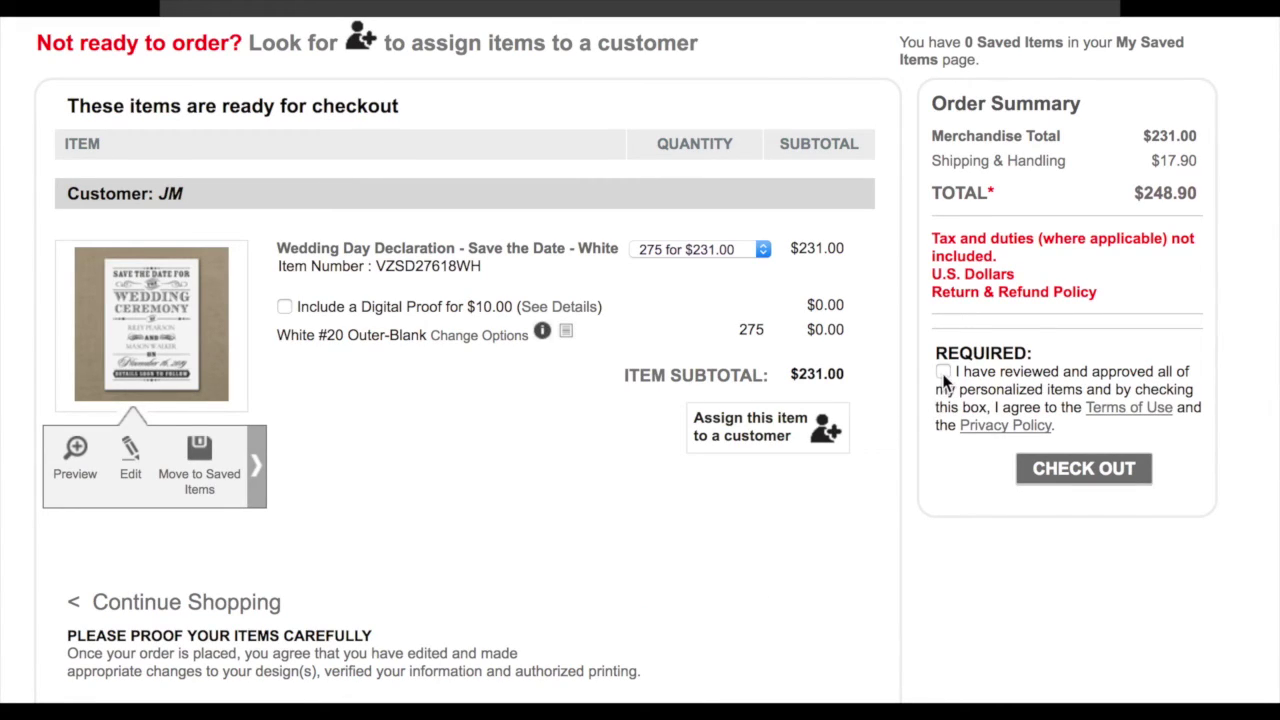
Step: Approve the personalized items with the terms of use and proceed to checkout
left_click(944, 375)
left_click(1073, 469)
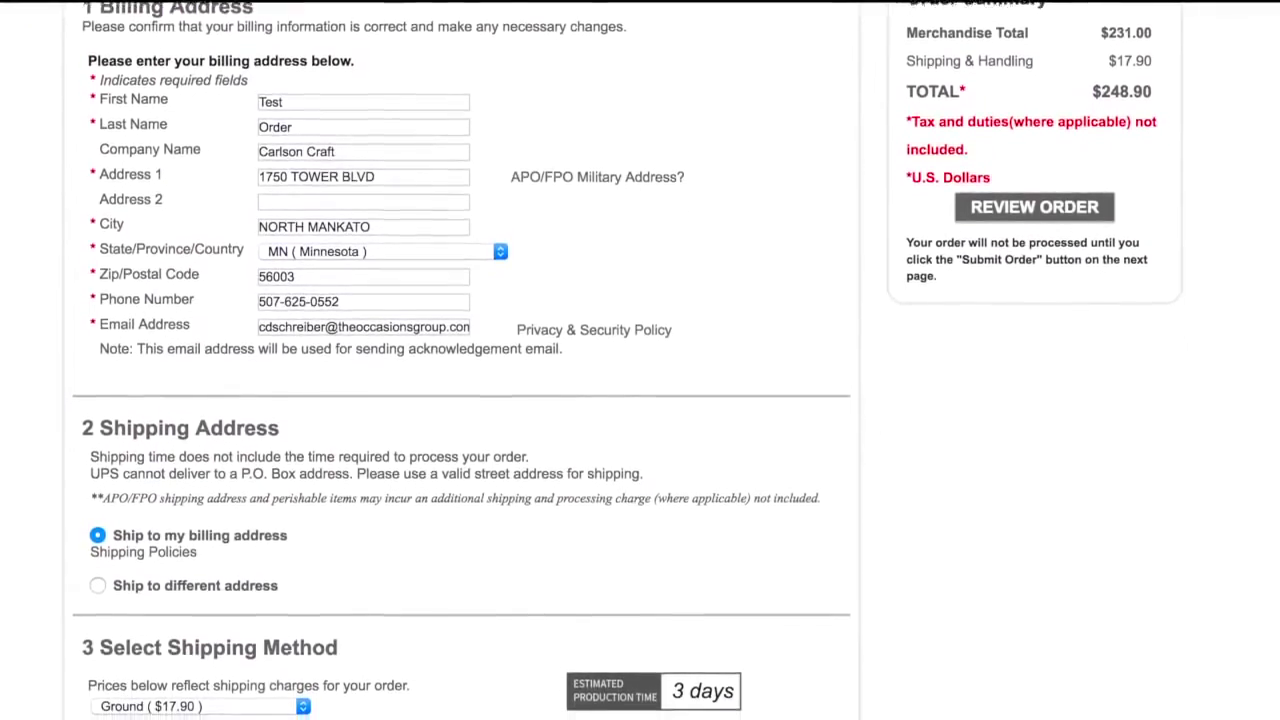
Step: Examine the billing, shipping and PO number sections, and check the items, addresses, payment and shipping method on the order review
scroll(640, 360, "down", 2)
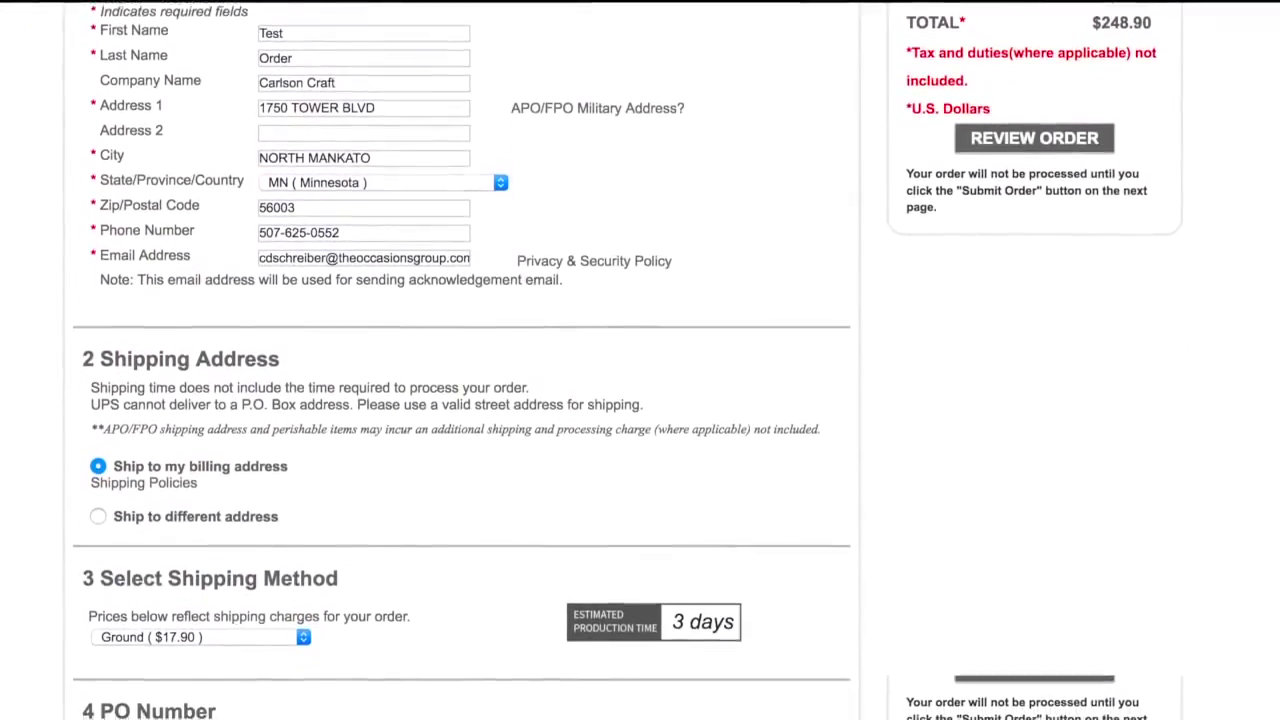
scroll(640, 360, "down", 2)
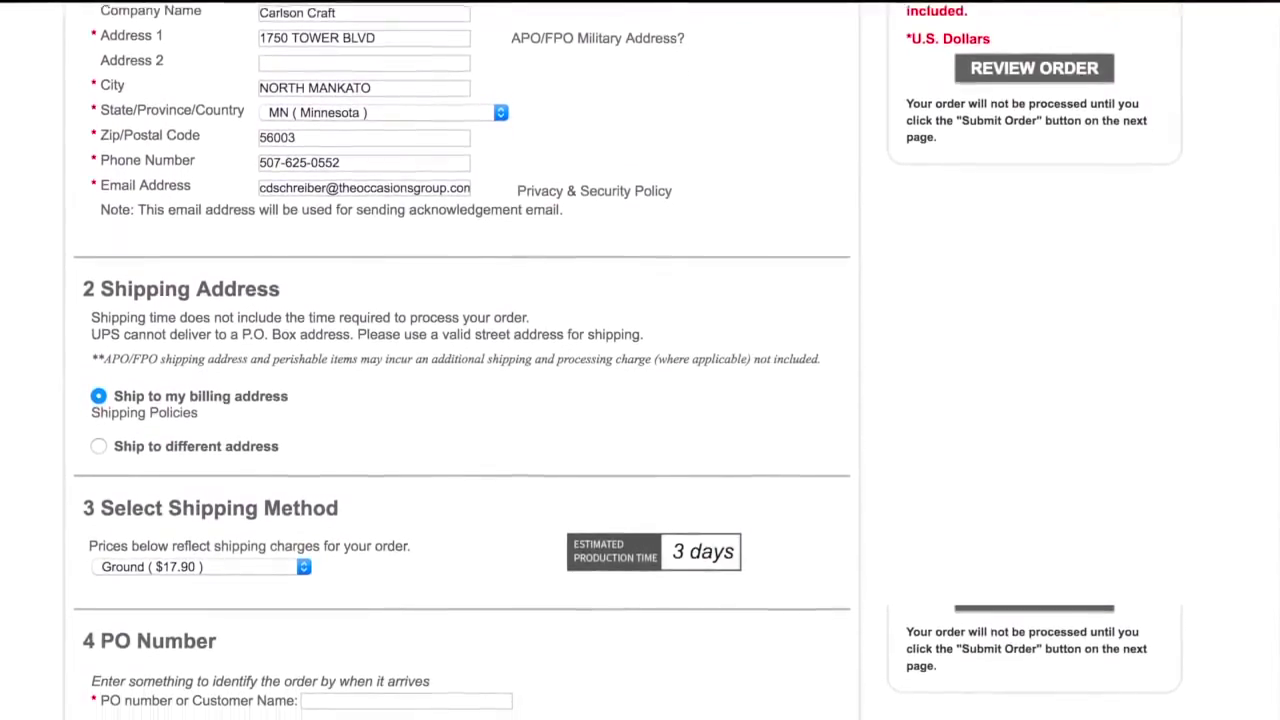
scroll(640, 360, "down", 2)
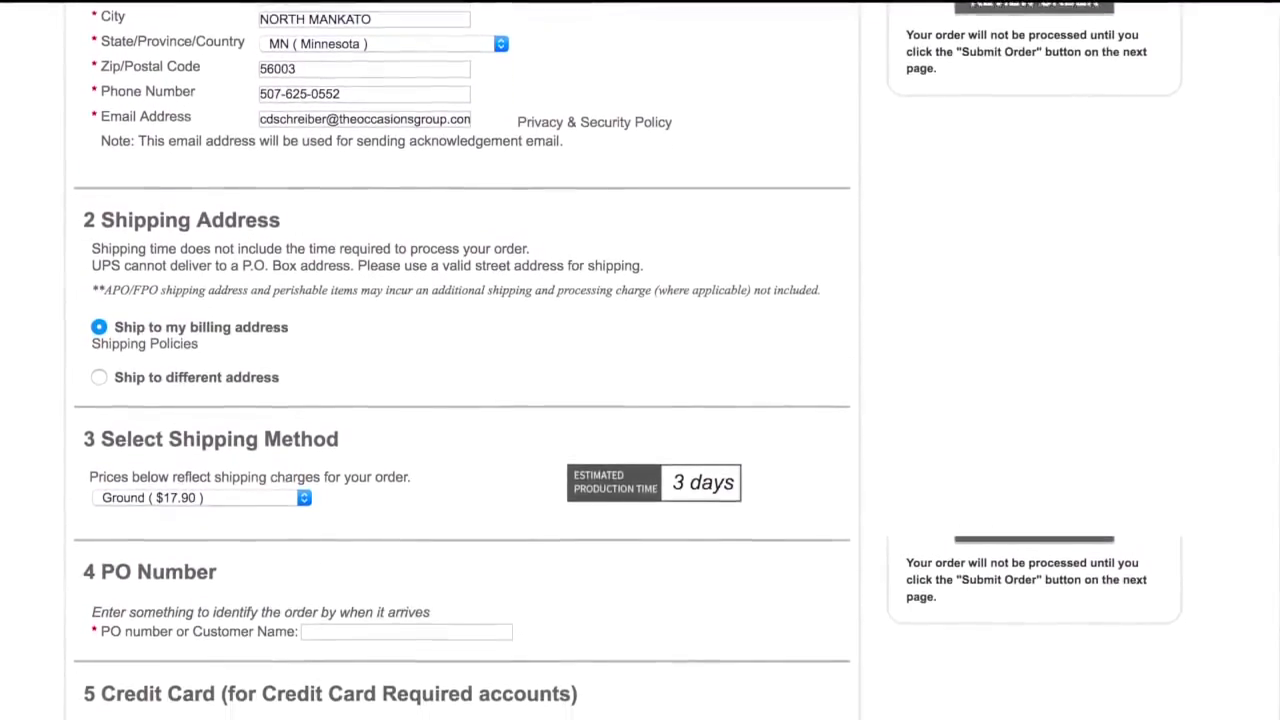
scroll(640, 360, "down", 2)
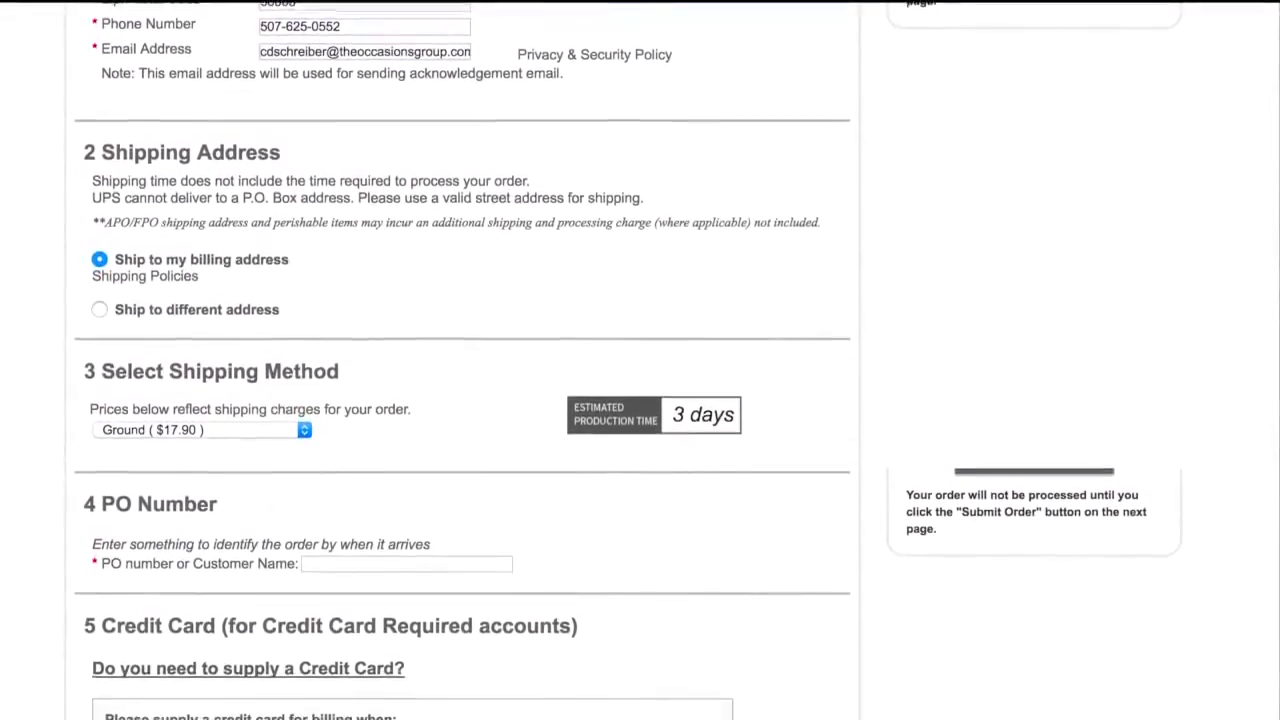
scroll(640, 360, "down", 2)
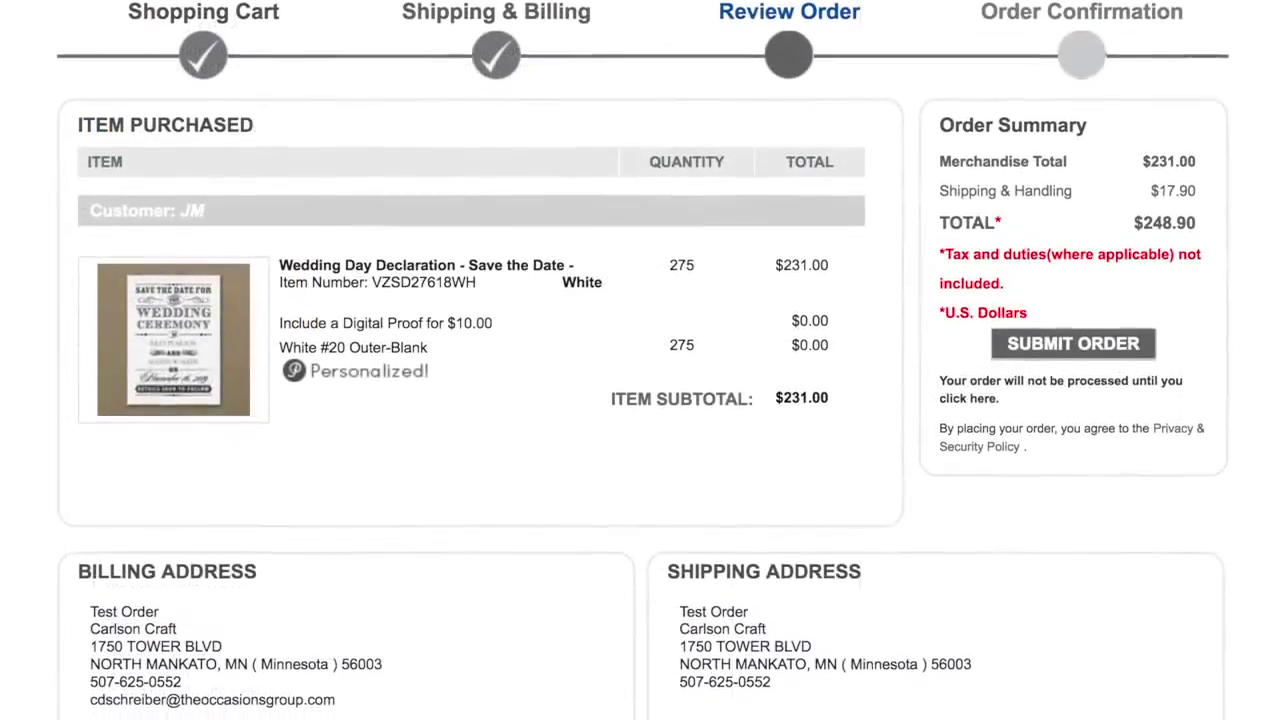
scroll(640, 360, "down", 2)
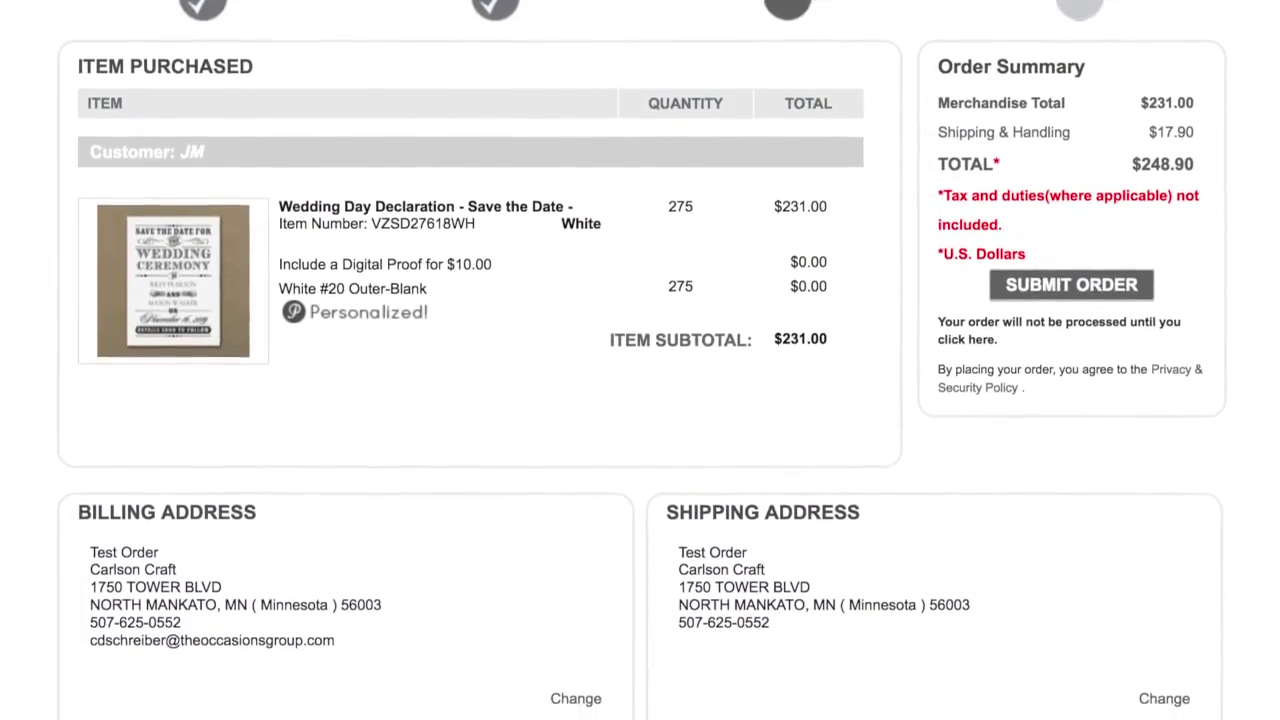
scroll(640, 360, "down", 2)
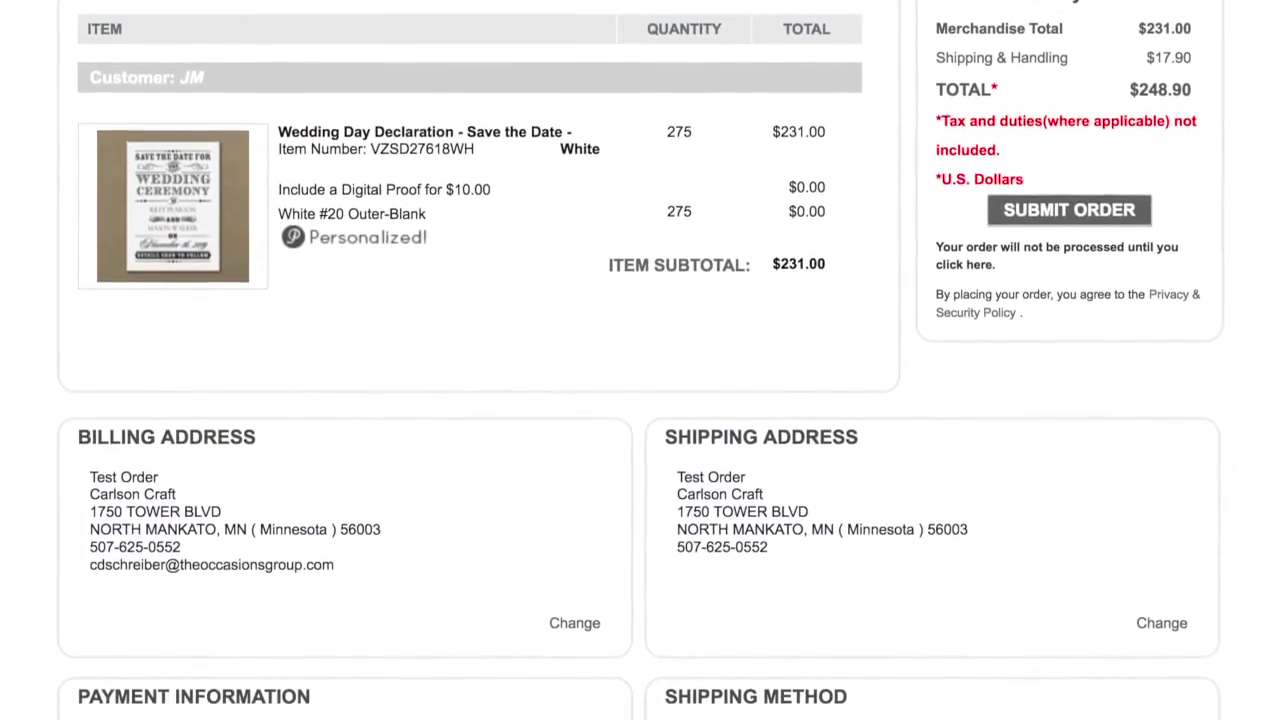
scroll(640, 360, "down", 2)
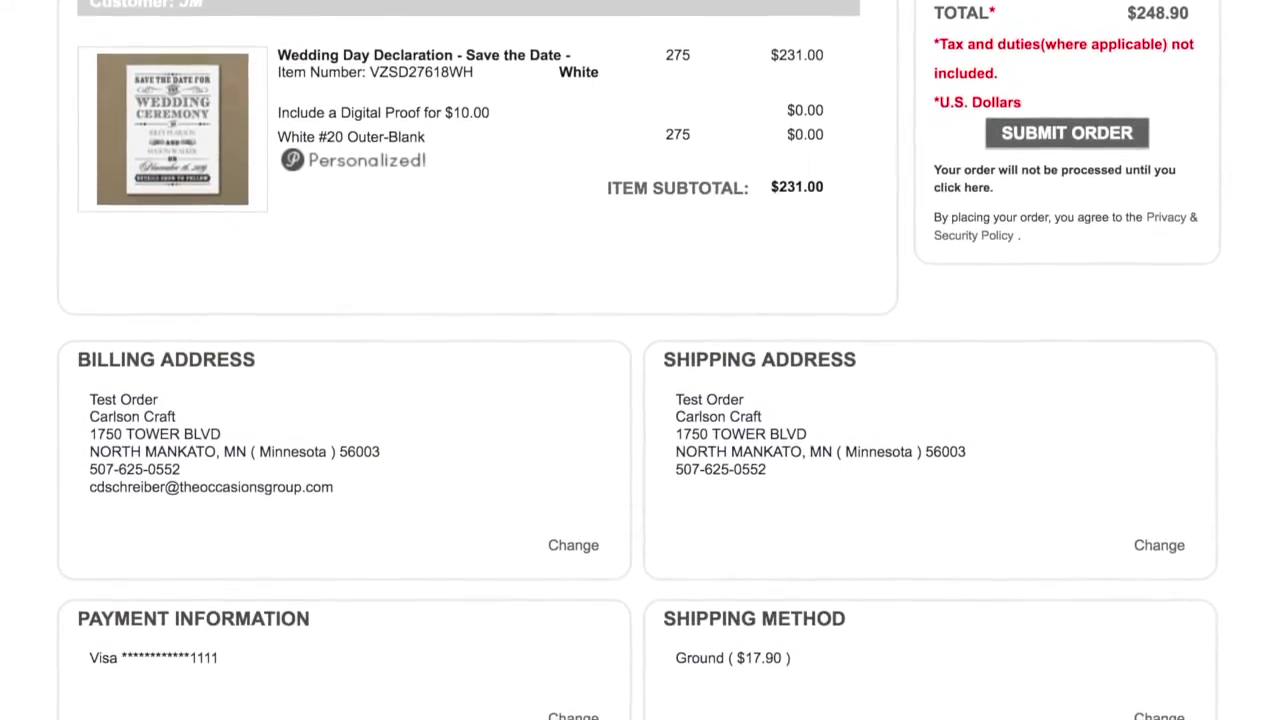
scroll(640, 360, "down", 2)
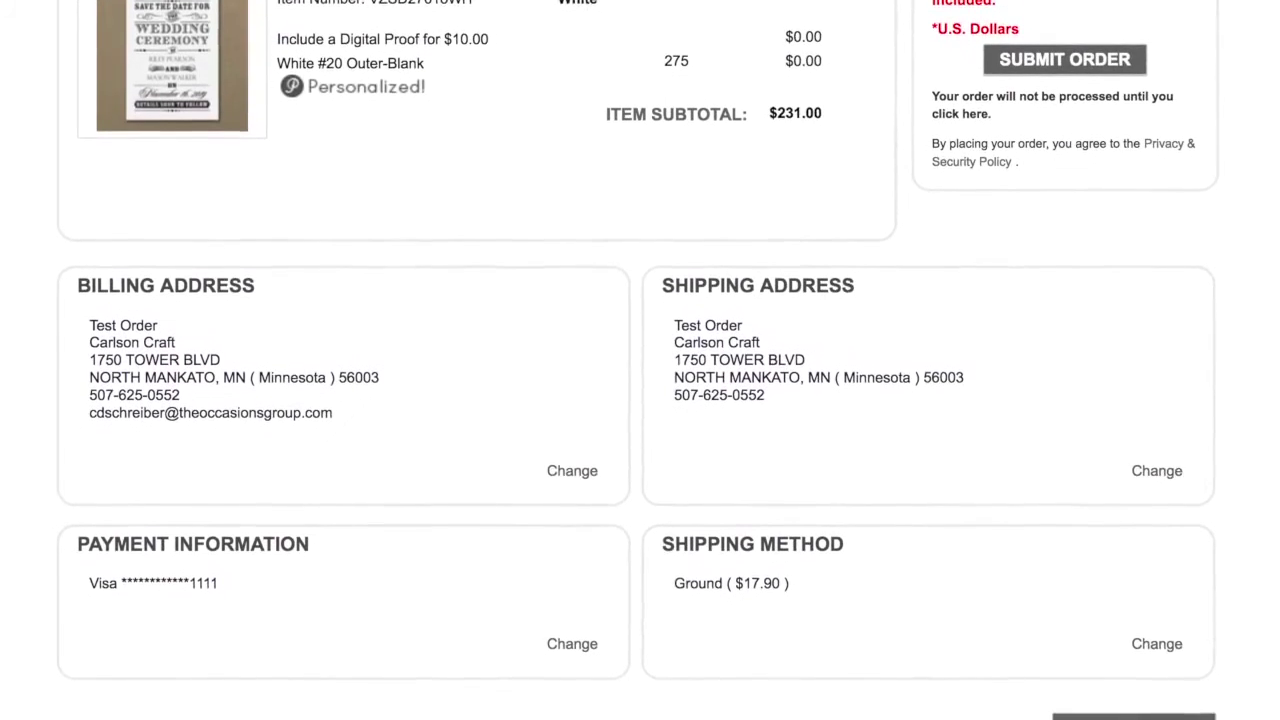
scroll(640, 360, "down", 1)
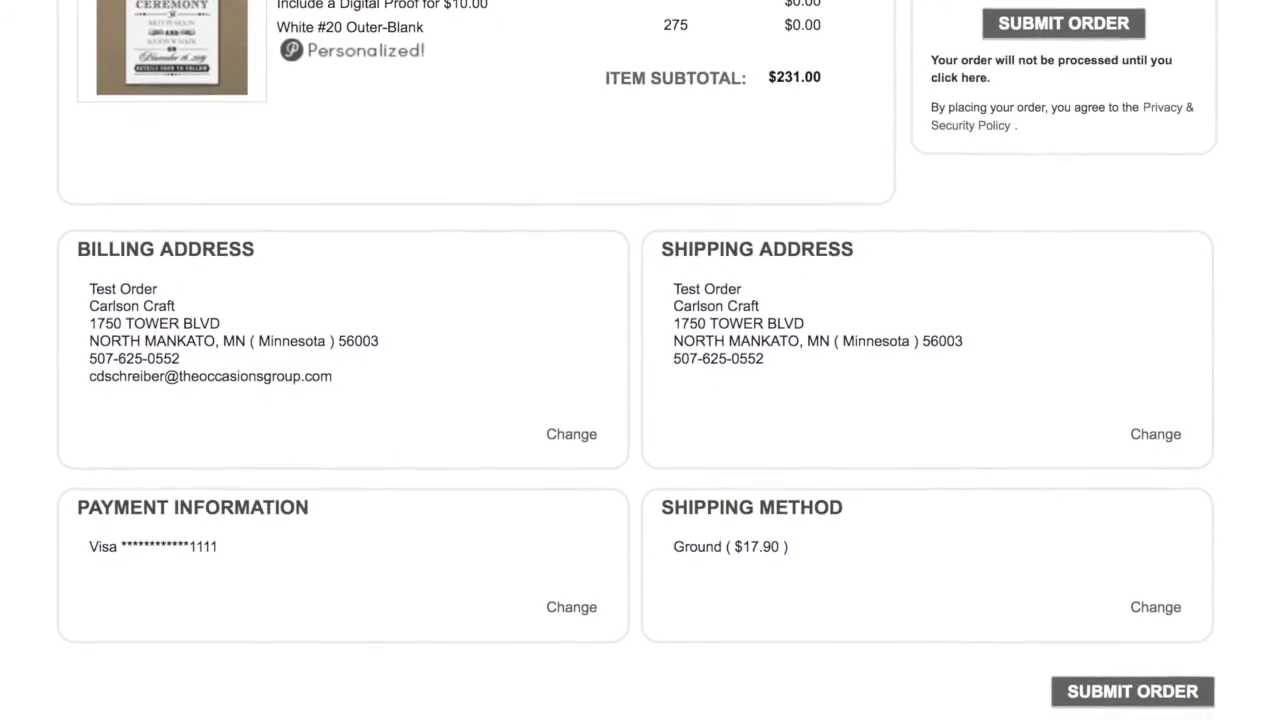